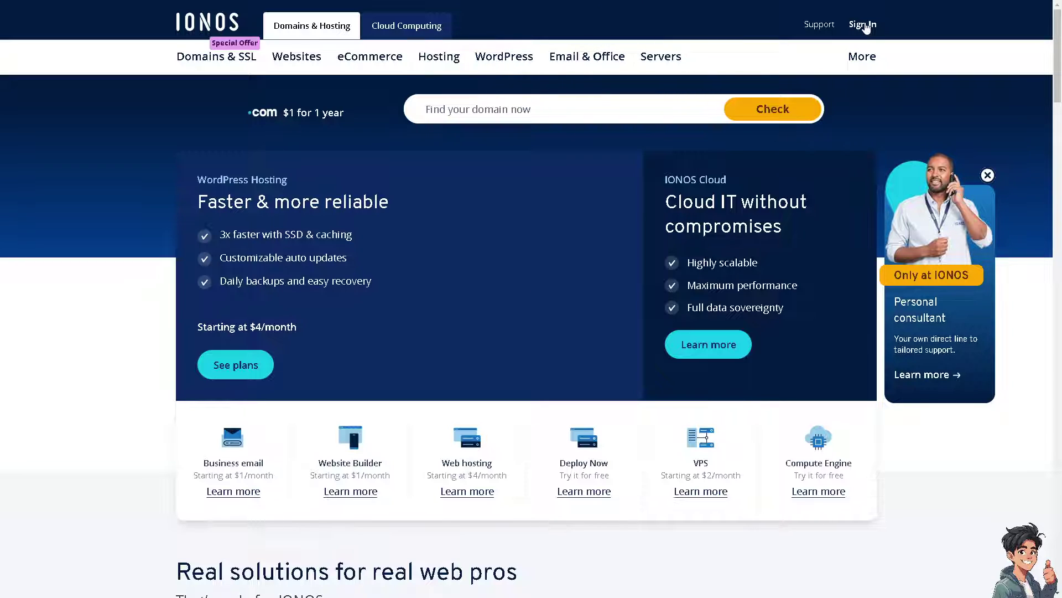
From IONOS Sign In, reach the My Account login page and follow the new-customer sign-up link
{"action": "left_click", "coordinate": [865, 26]}
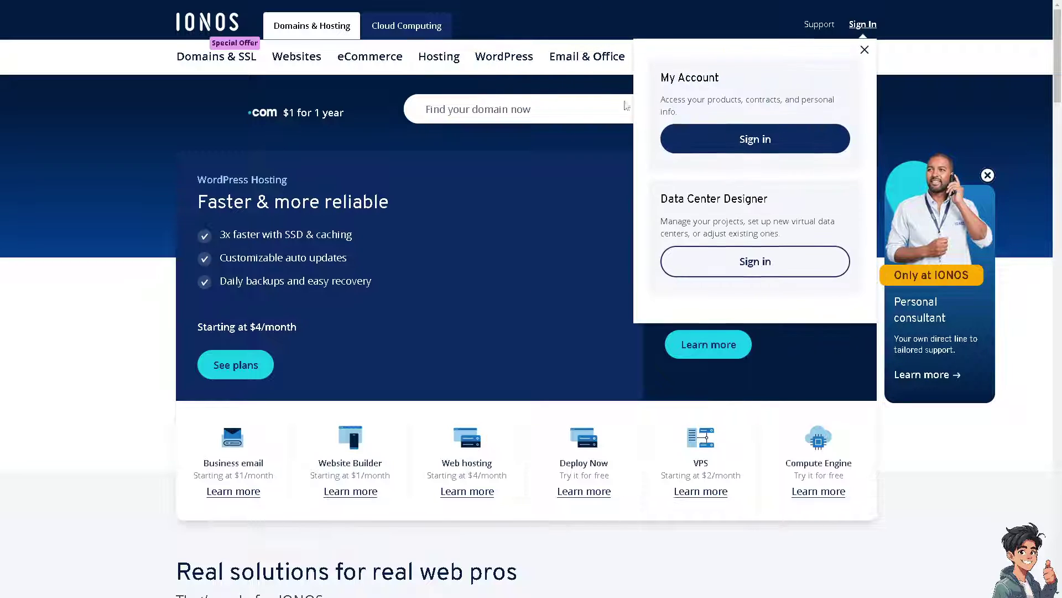
{"action": "left_click", "coordinate": [696, 145]}
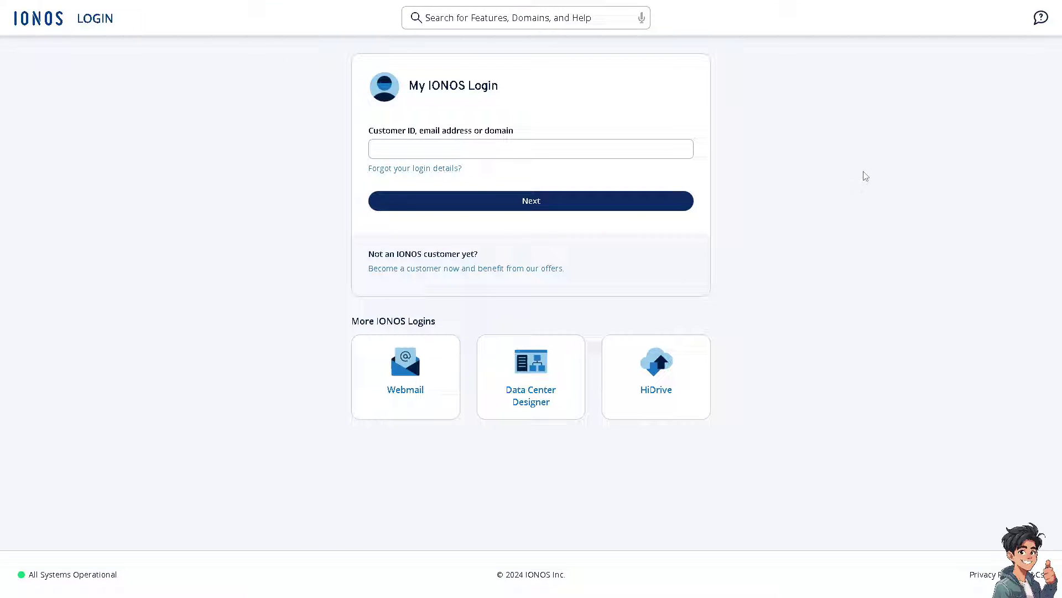
{"action": "left_click", "coordinate": [447, 269]}
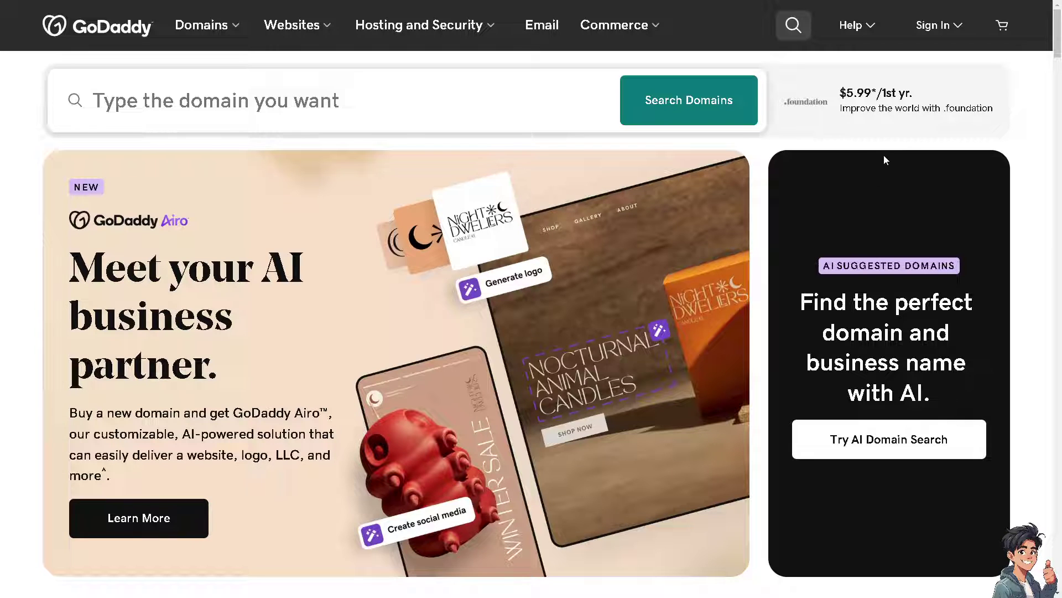
Use GoDaddy's Sign In dropdown to reach 'Create an Account' and get signed in
{"action": "left_click", "coordinate": [941, 25]}
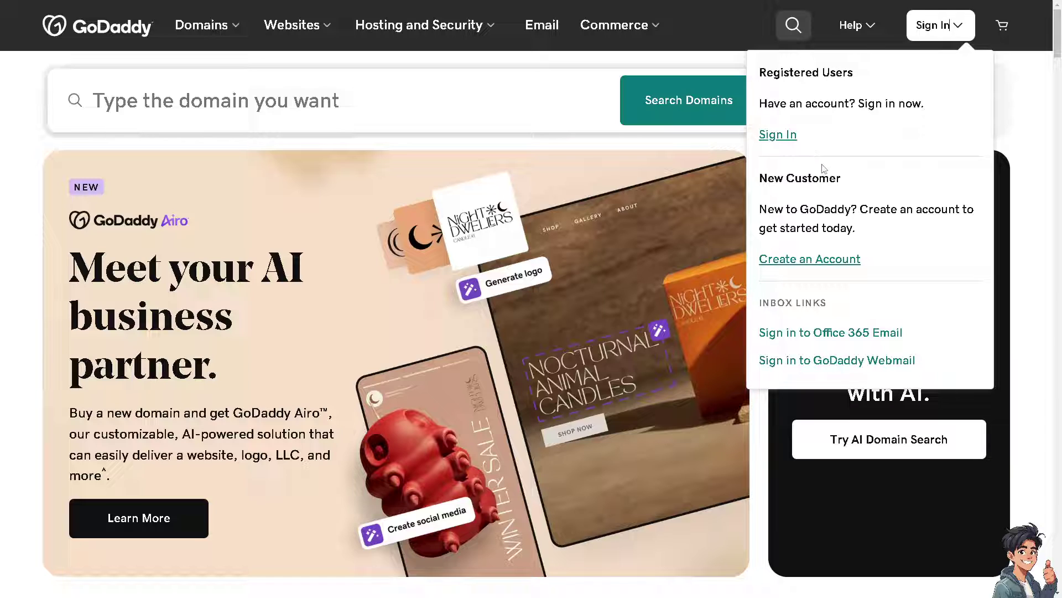
{"action": "left_click", "coordinate": [827, 269]}
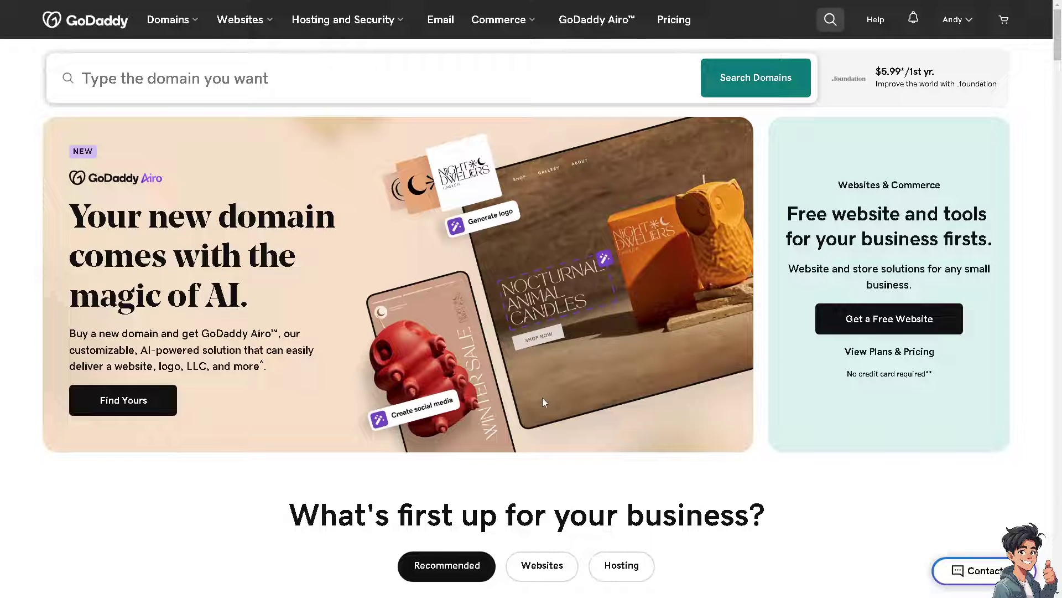
Scroll down the signed-in GoDaddy homepage and back up toward its domain search
{"action": "scroll", "coordinate": [542, 410], "scroll_direction": "down", "scroll_amount": 2}
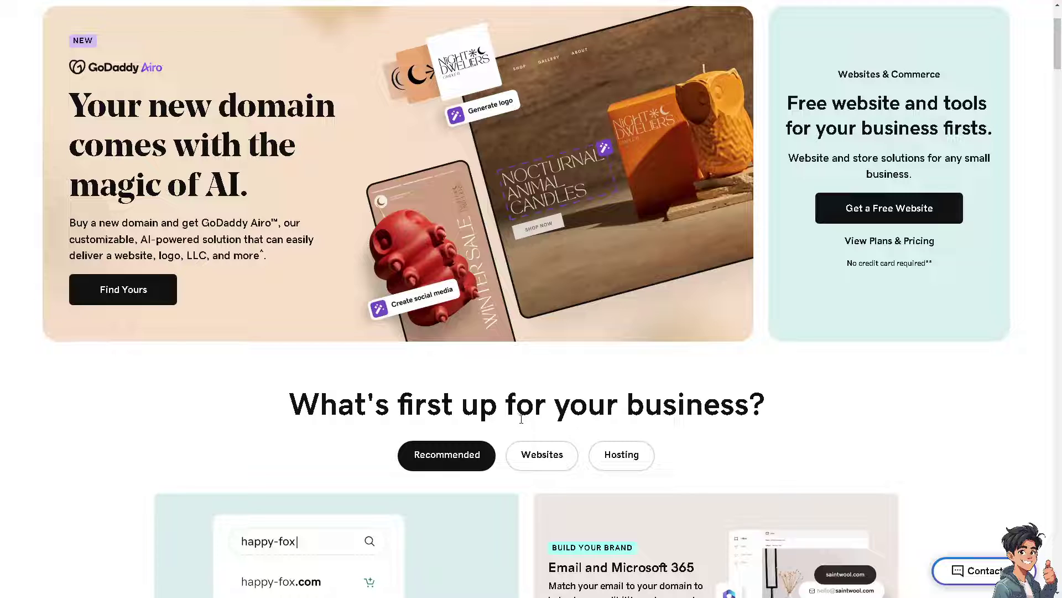
{"action": "scroll", "coordinate": [520, 426], "scroll_direction": "down", "scroll_amount": 1}
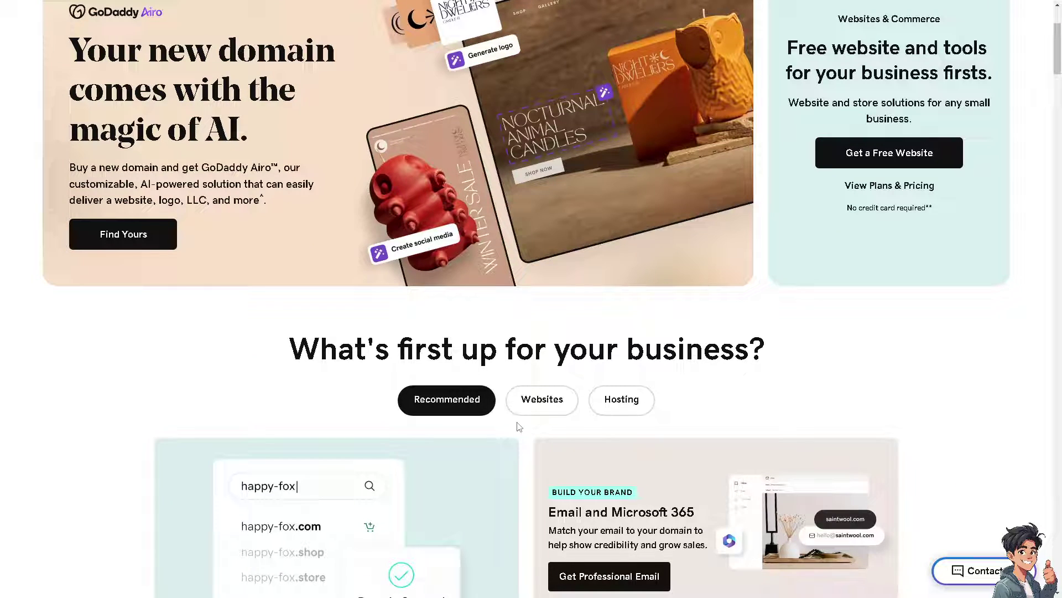
{"action": "scroll", "coordinate": [519, 426], "scroll_direction": "down", "scroll_amount": 2}
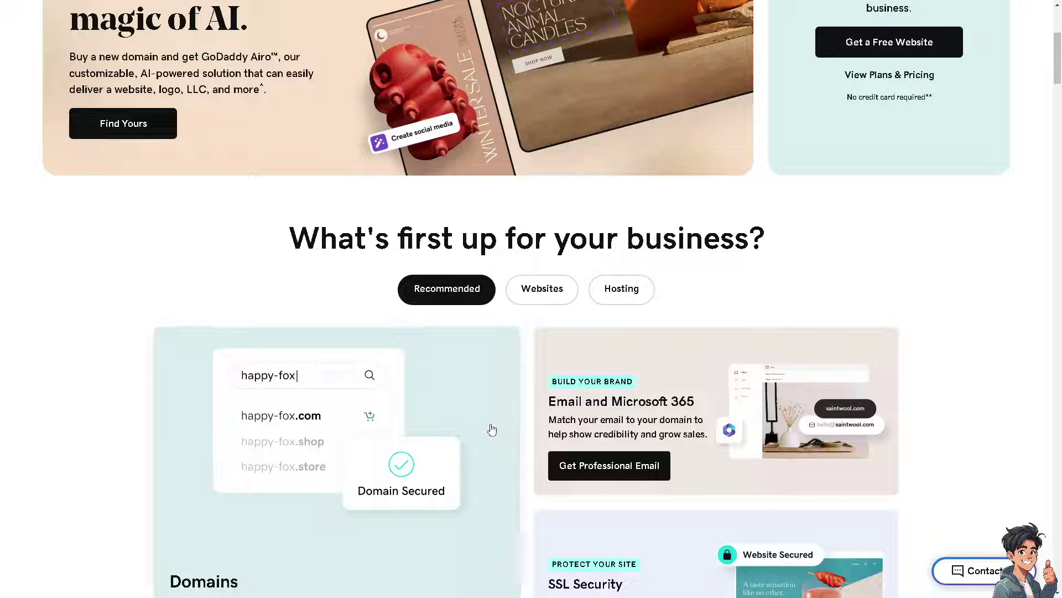
{"action": "scroll", "coordinate": [491, 429], "scroll_direction": "down", "scroll_amount": 2}
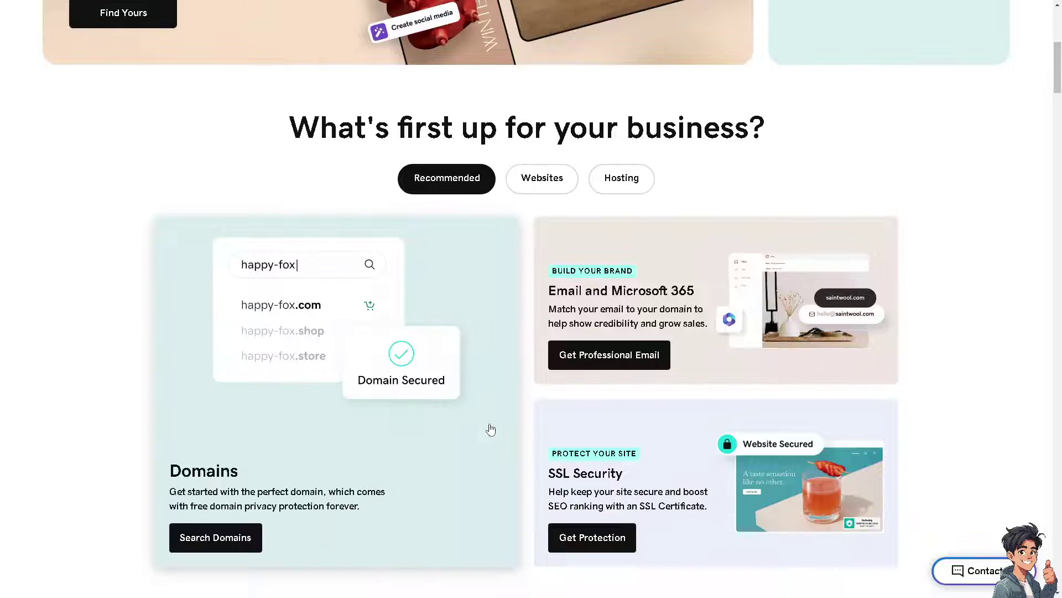
{"action": "scroll", "coordinate": [491, 430], "scroll_direction": "down", "scroll_amount": 2}
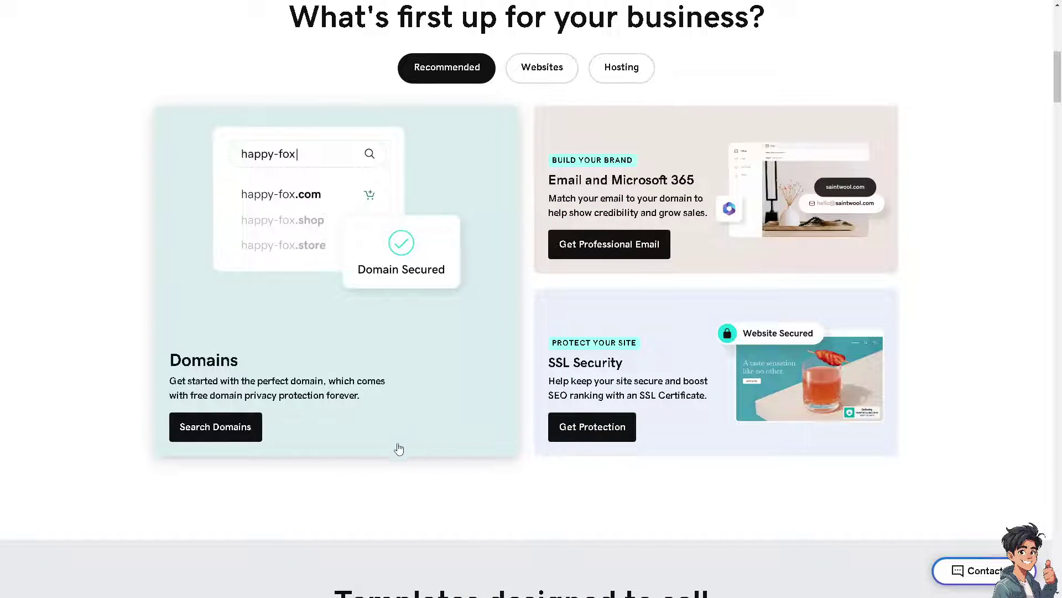
{"action": "scroll", "coordinate": [402, 447], "scroll_direction": "down", "scroll_amount": 2}
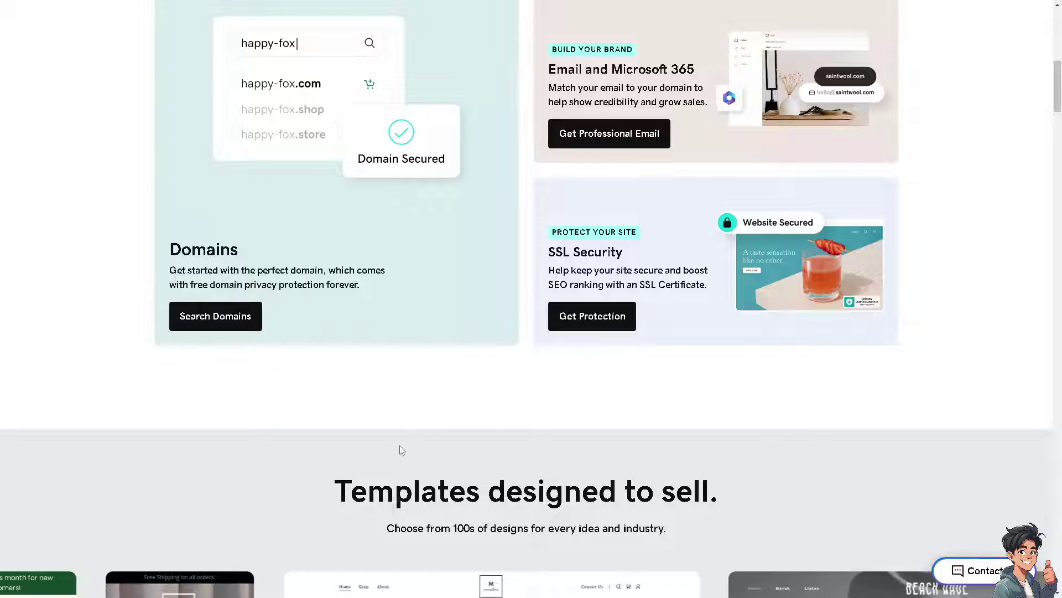
{"action": "scroll", "coordinate": [401, 448], "scroll_direction": "down", "scroll_amount": 1}
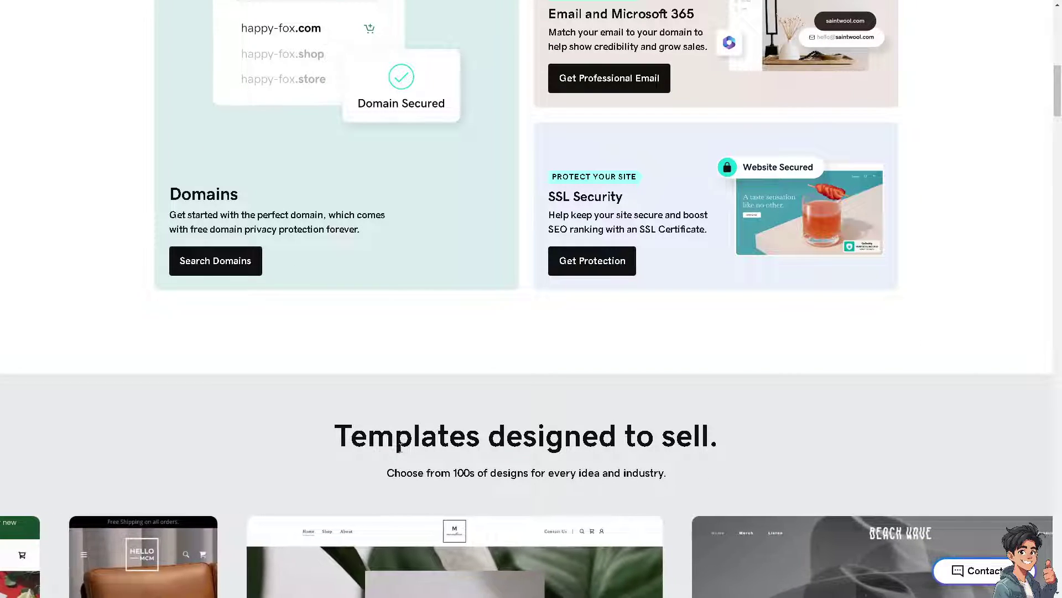
{"action": "scroll", "coordinate": [403, 447], "scroll_direction": "down", "scroll_amount": 2}
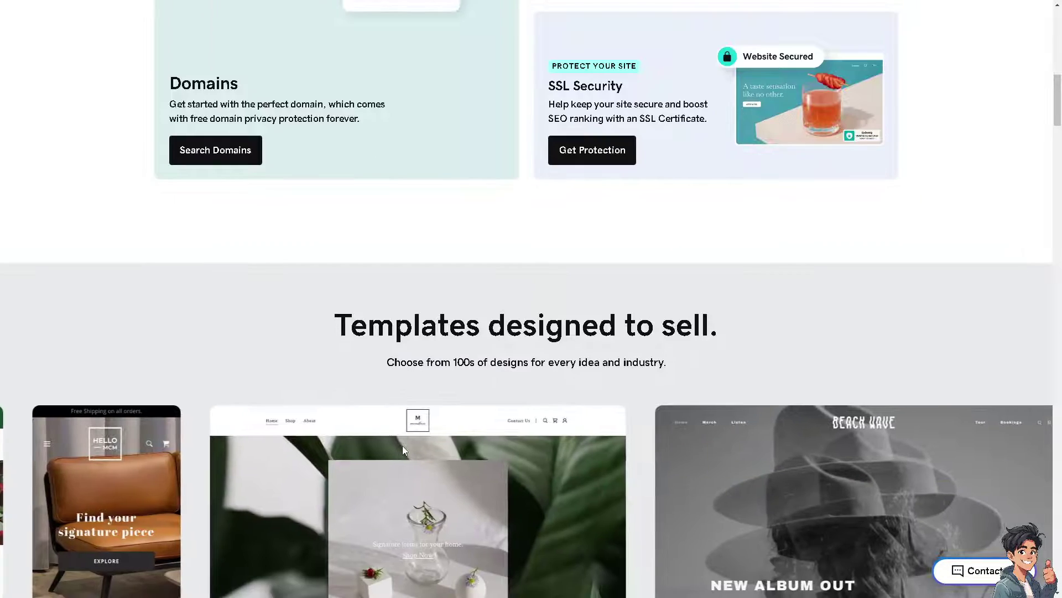
{"action": "scroll", "coordinate": [403, 453], "scroll_direction": "down", "scroll_amount": 2}
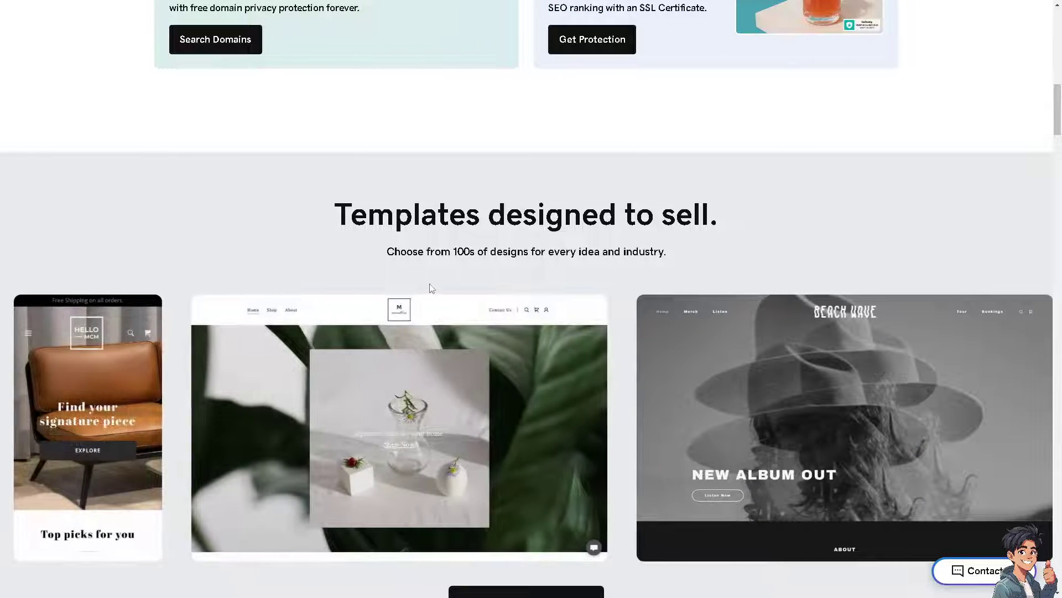
{"action": "scroll", "coordinate": [430, 280], "scroll_direction": "down", "scroll_amount": 1}
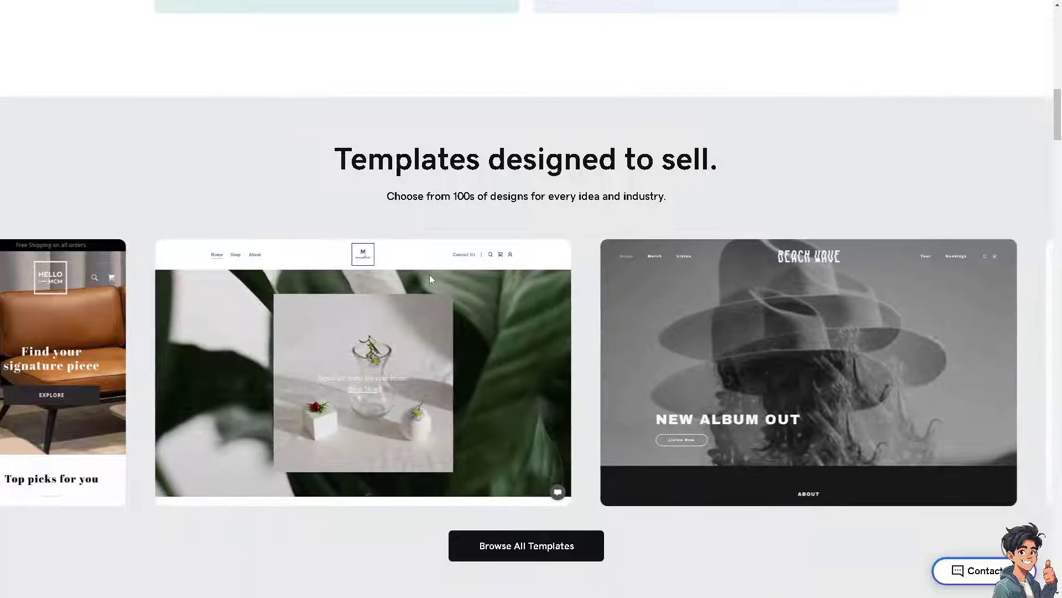
{"action": "scroll", "coordinate": [429, 281], "scroll_direction": "down", "scroll_amount": 2}
{"action": "scroll", "coordinate": [430, 281], "scroll_direction": "down", "scroll_amount": 2}
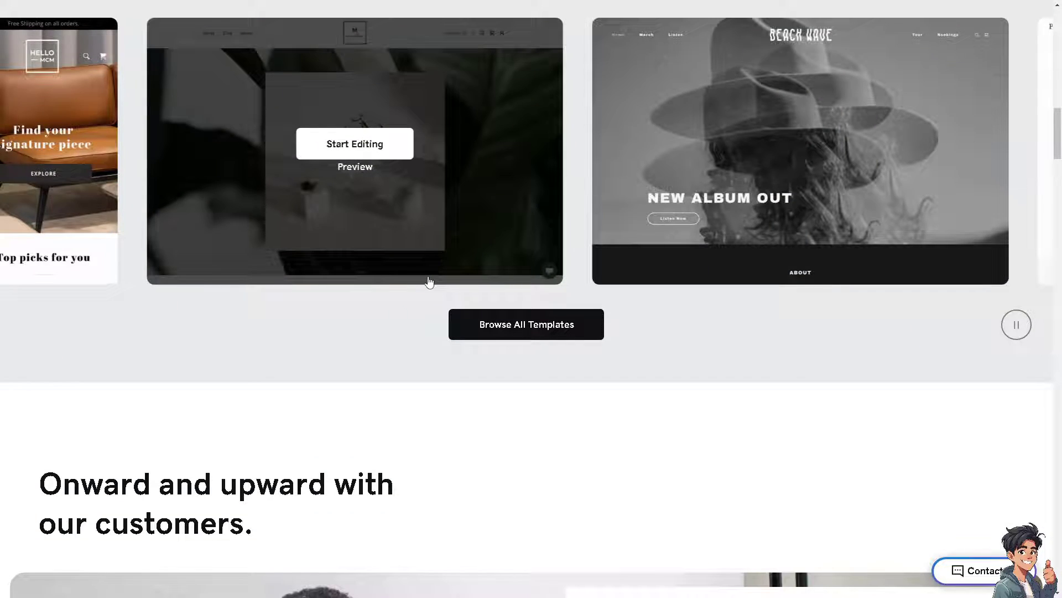
{"action": "scroll", "coordinate": [430, 282], "scroll_direction": "down", "scroll_amount": 2}
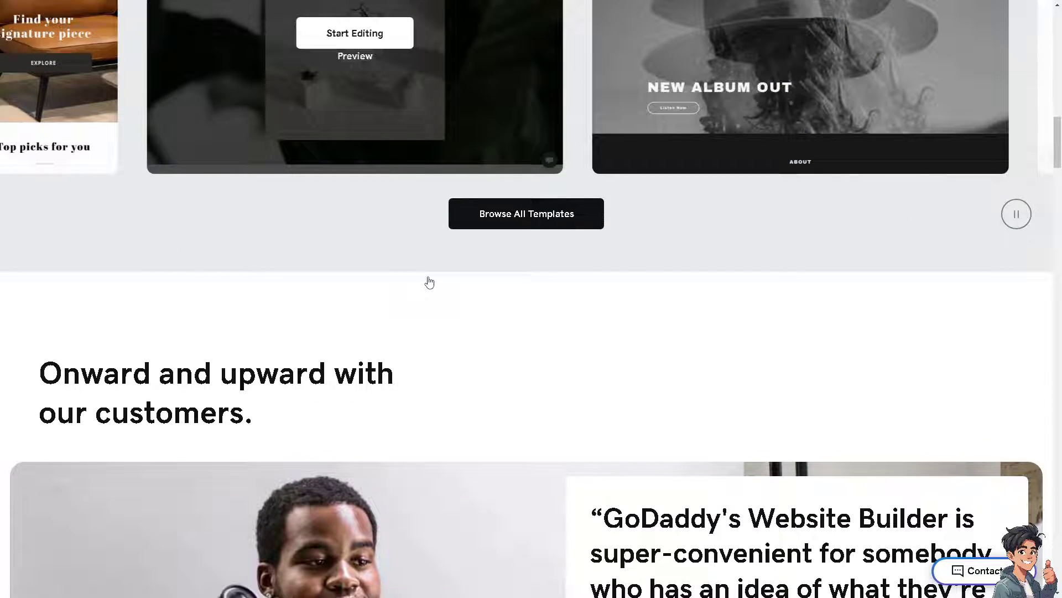
{"action": "scroll", "coordinate": [430, 282], "scroll_direction": "down", "scroll_amount": 2}
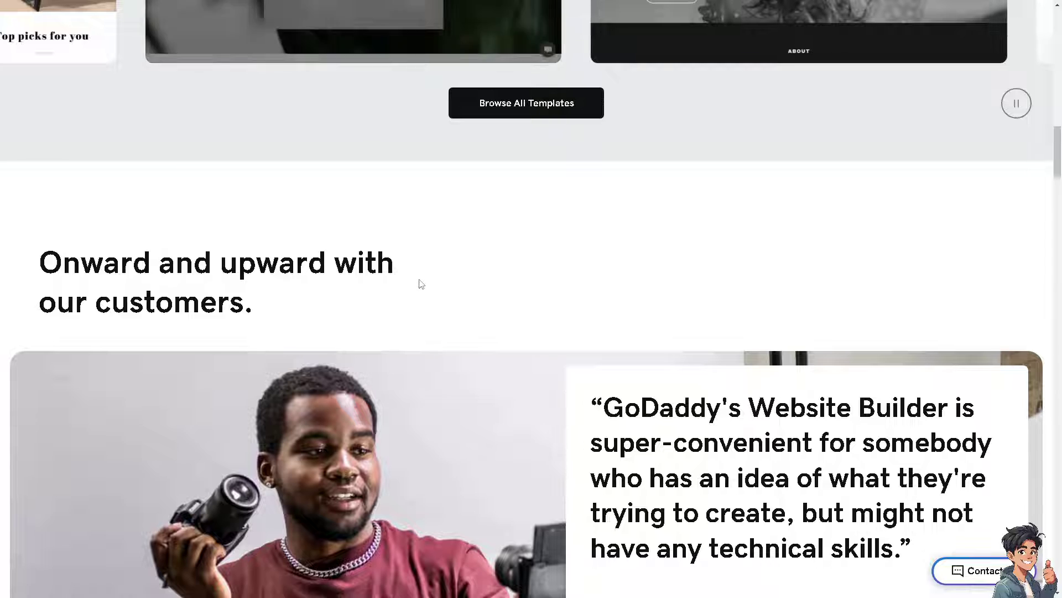
{"action": "scroll", "coordinate": [429, 281], "scroll_direction": "up", "scroll_amount": 19}
{"action": "scroll", "coordinate": [422, 256], "scroll_direction": "up", "scroll_amount": 6}
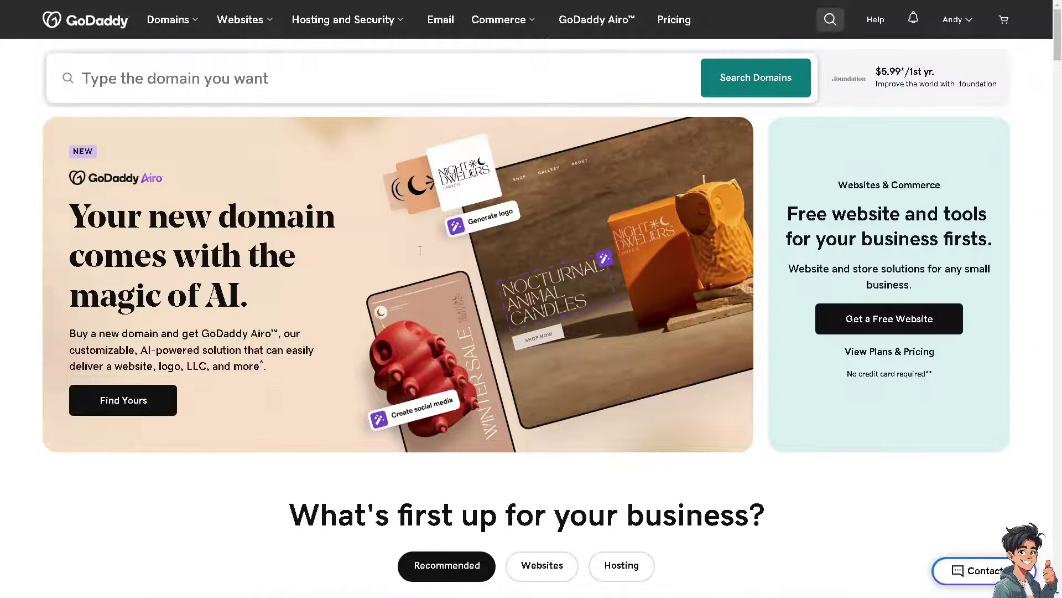
Open Transfer Domain Names from GoDaddy's Domains menu, showing .com transfers for $10.99
{"action": "left_click", "coordinate": [198, 22]}
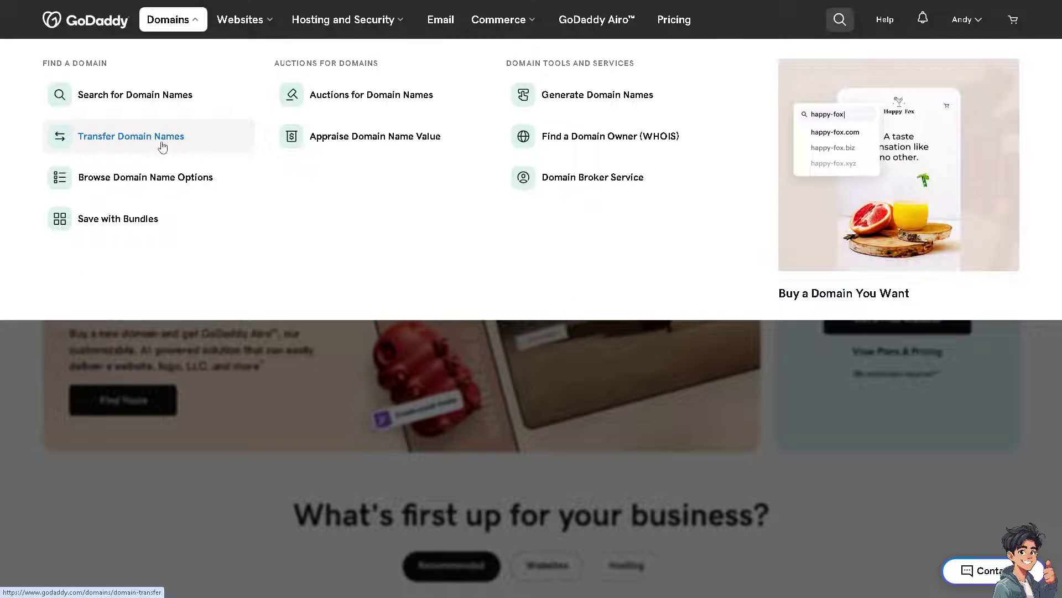
{"action": "left_click", "coordinate": [258, 143]}
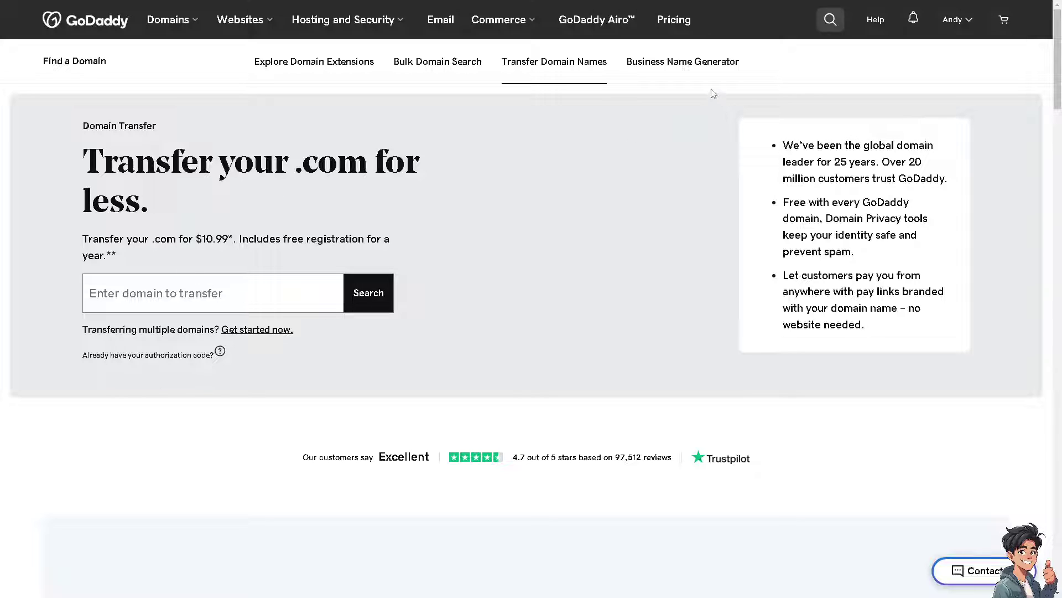
Go to My Products from the account menu and scroll down to Connect Your Domain
{"action": "left_click", "coordinate": [963, 26]}
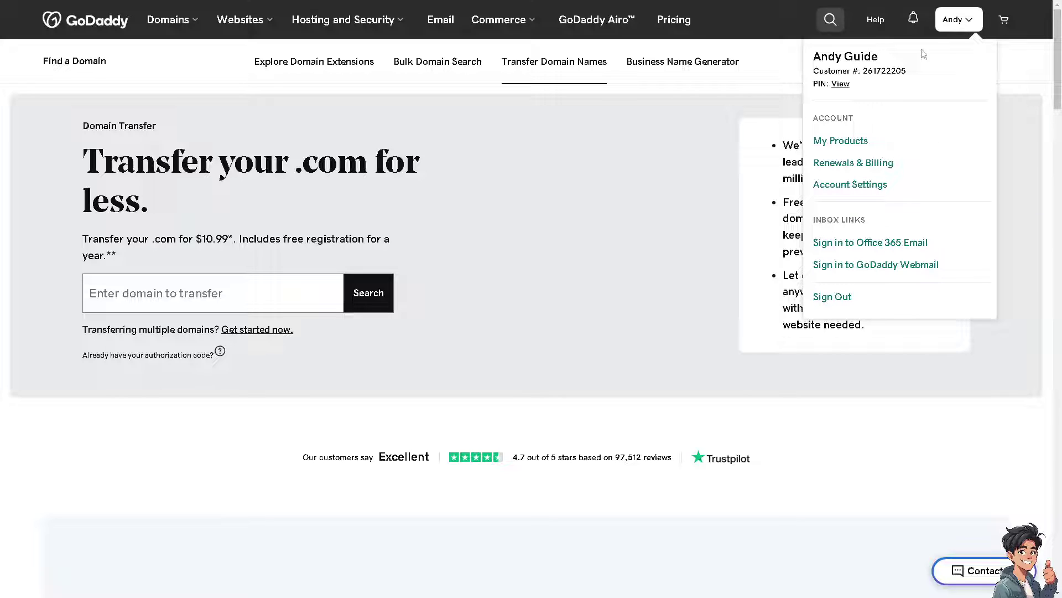
{"action": "left_click", "coordinate": [841, 140]}
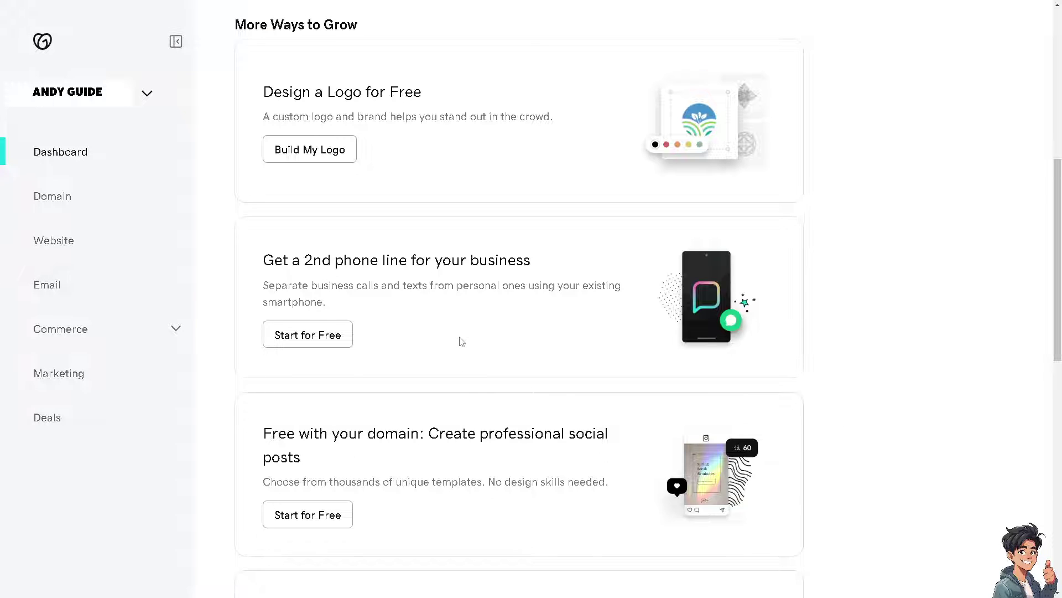
{"action": "scroll", "coordinate": [461, 342], "scroll_direction": "down", "scroll_amount": 3}
{"action": "scroll", "coordinate": [462, 342], "scroll_direction": "down", "scroll_amount": 7}
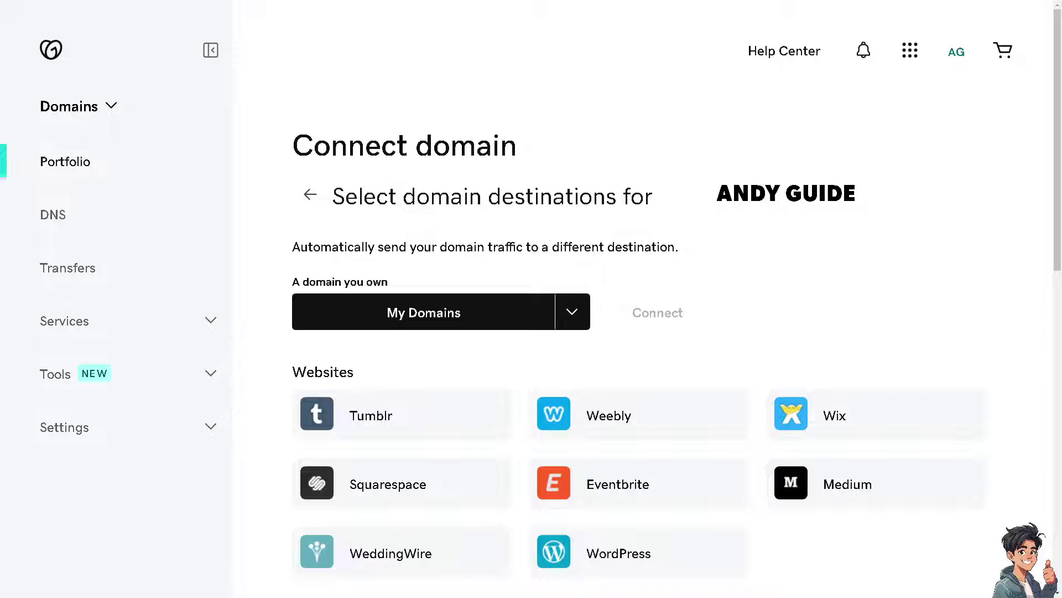
Scroll through the Tumblr, Weebly, Wix, Squarespace and WordPress destinations, then return to IONOS
{"action": "scroll", "coordinate": [642, 332], "scroll_direction": "down", "scroll_amount": 8}
{"action": "scroll", "coordinate": [892, 379], "scroll_direction": "down", "scroll_amount": 5}
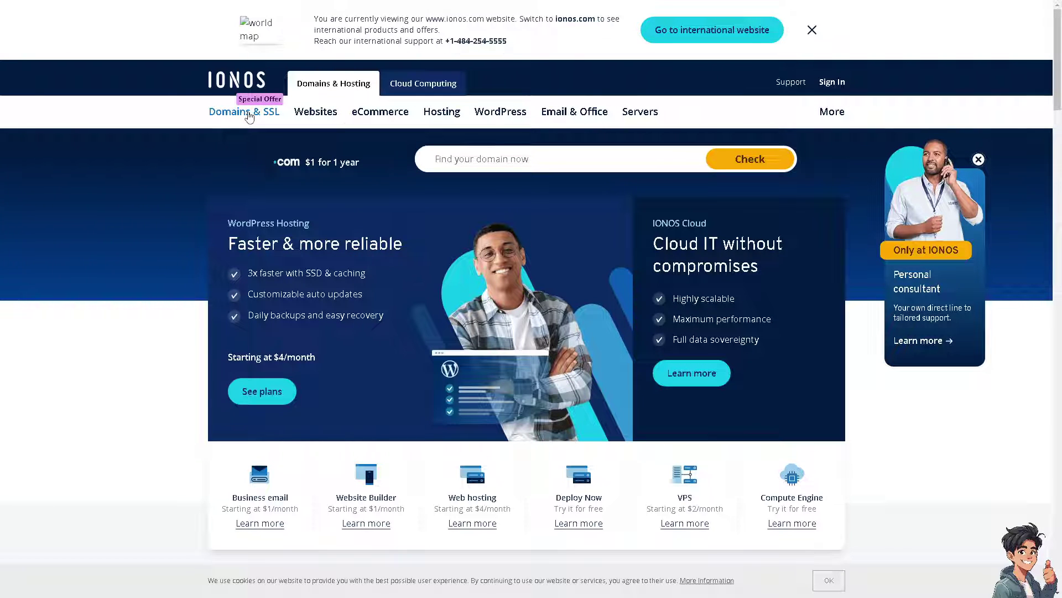
Under Domains & SSL, open Switch to Us and scroll to reach the Domain Transfer page
{"action": "left_click", "coordinate": [248, 113]}
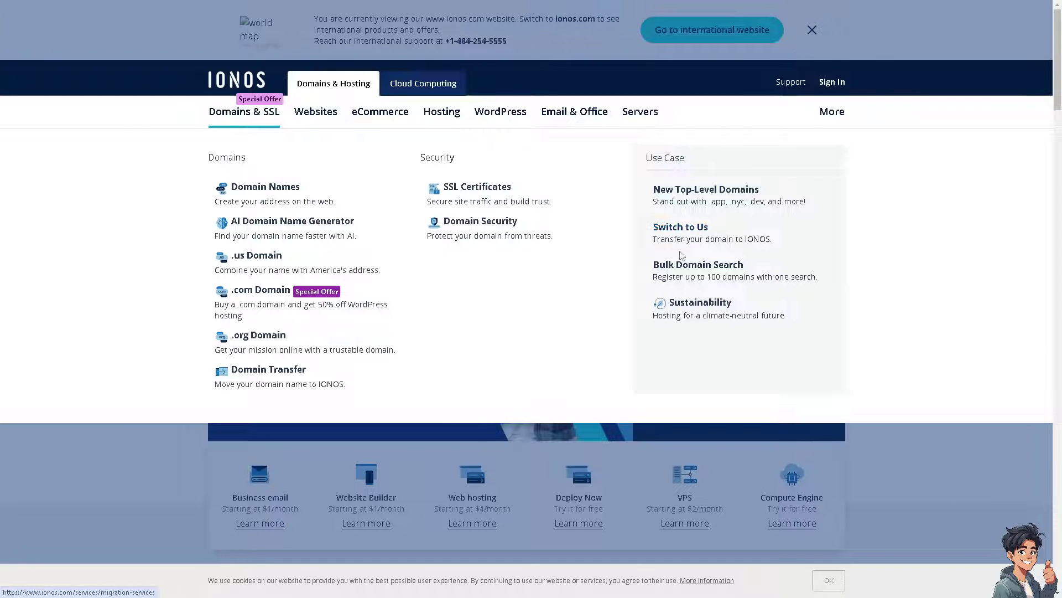
{"action": "left_click", "coordinate": [682, 256]}
{"action": "scroll", "coordinate": [391, 309], "scroll_direction": "down", "scroll_amount": 1}
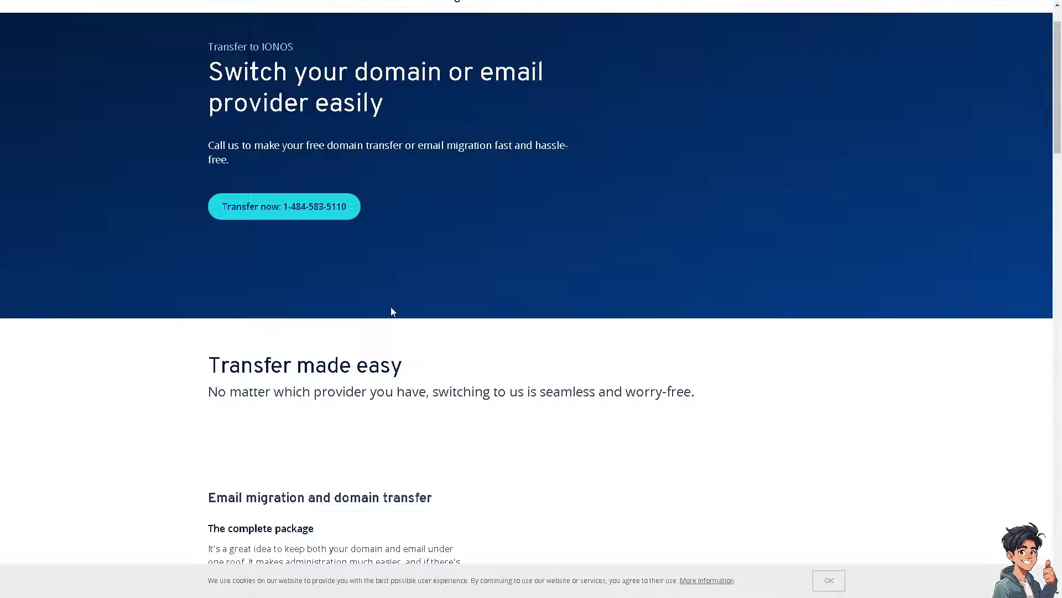
{"action": "scroll", "coordinate": [391, 312], "scroll_direction": "down", "scroll_amount": 1}
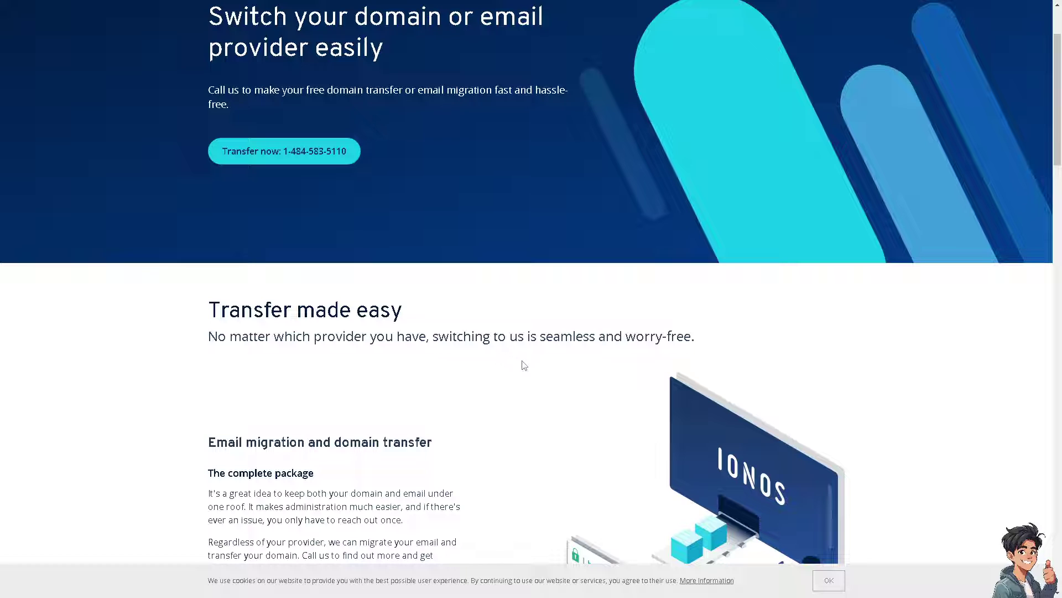
{"action": "scroll", "coordinate": [465, 369], "scroll_direction": "down", "scroll_amount": 2}
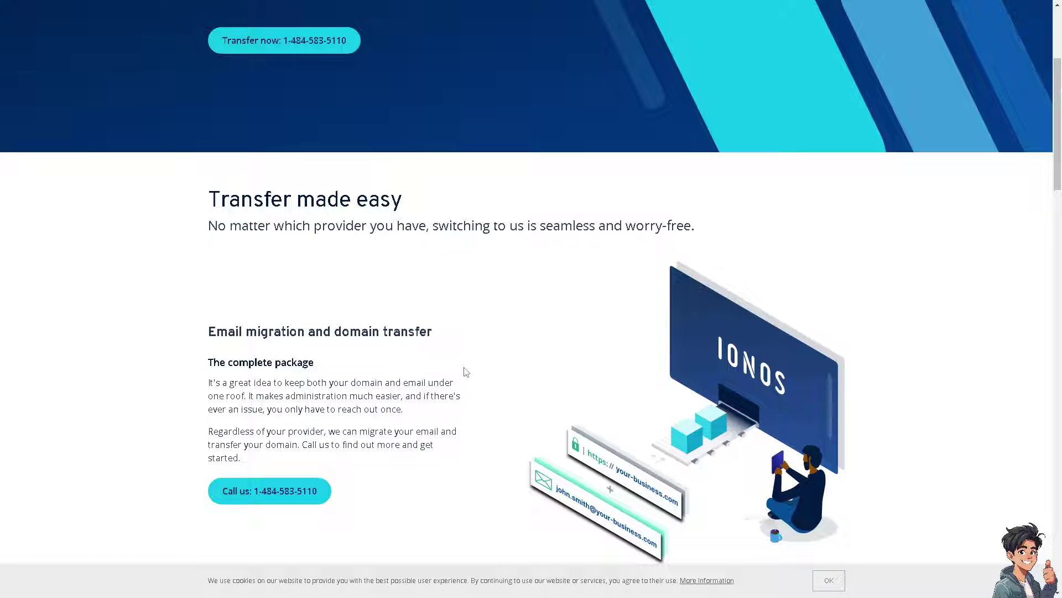
{"action": "scroll", "coordinate": [416, 374], "scroll_direction": "down", "scroll_amount": 4}
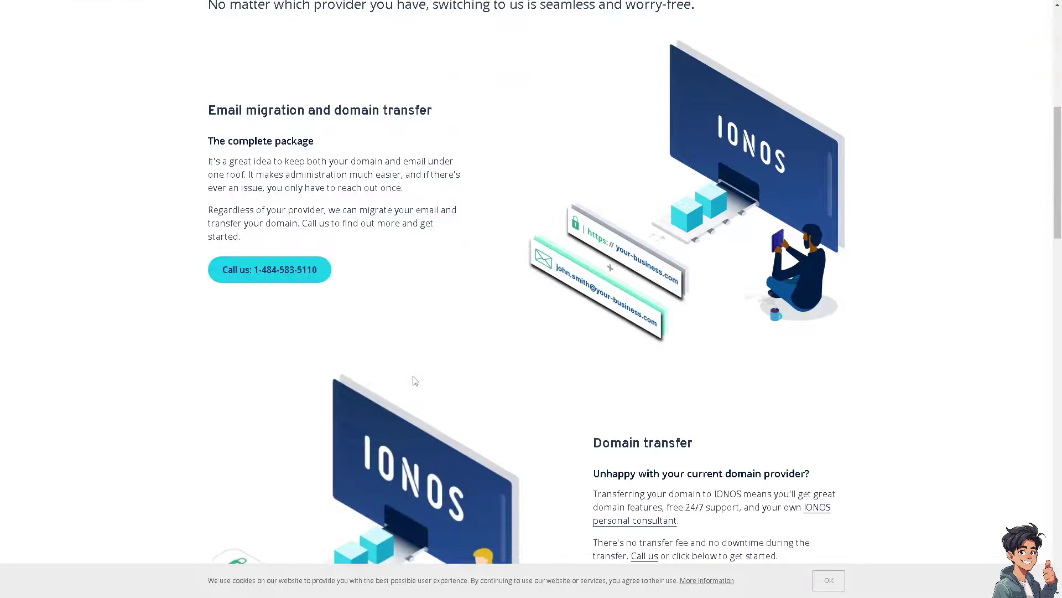
{"action": "scroll", "coordinate": [417, 381], "scroll_direction": "down", "scroll_amount": 7}
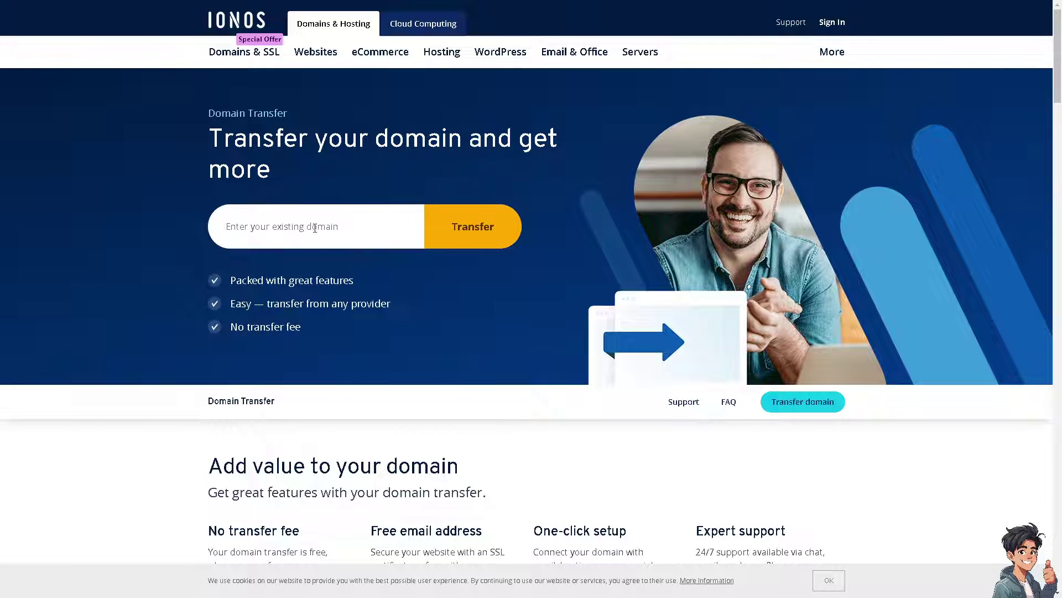
Enter the existing domain in the transfer field and start the transfer
{"action": "left_click", "coordinate": [332, 228]}
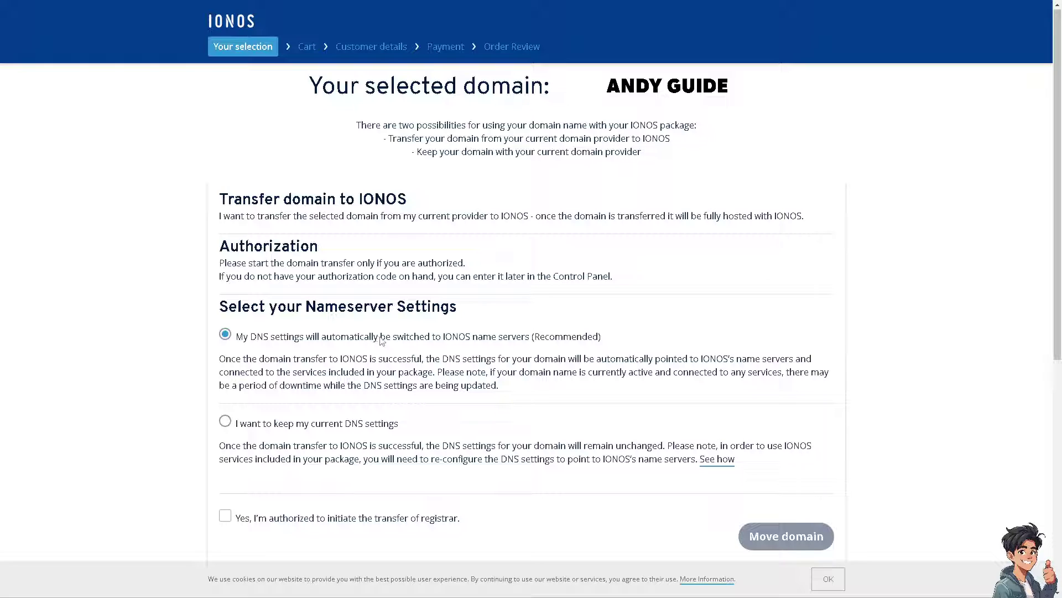
Keep the current DNS settings, authorize the registrar transfer, and move the domain to the $8.50 cart
{"action": "left_click", "coordinate": [226, 421]}
{"action": "scroll", "coordinate": [847, 171], "scroll_direction": "down", "scroll_amount": 7}
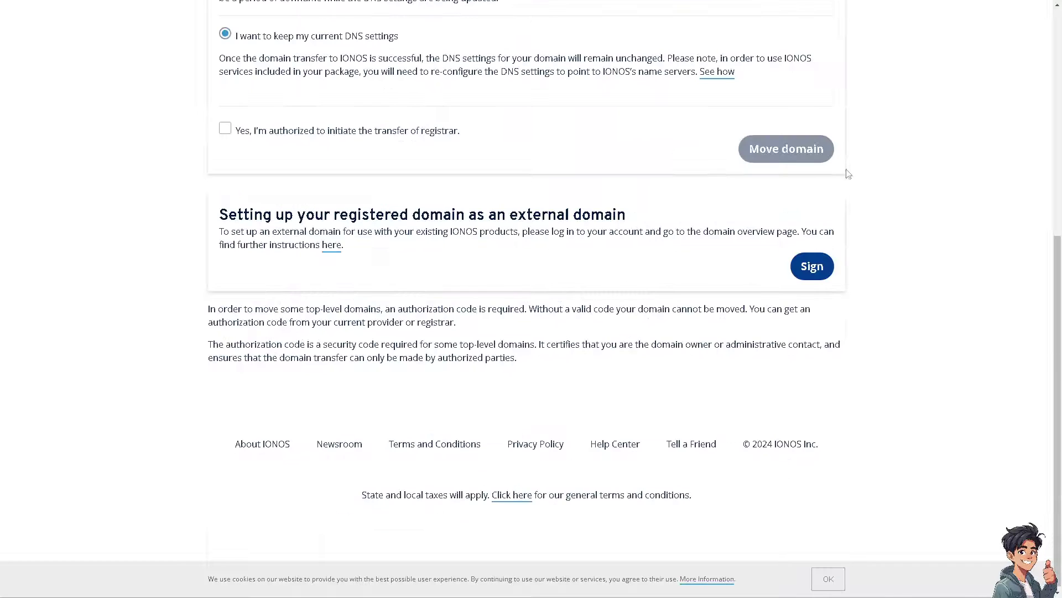
{"action": "left_click", "coordinate": [226, 131]}
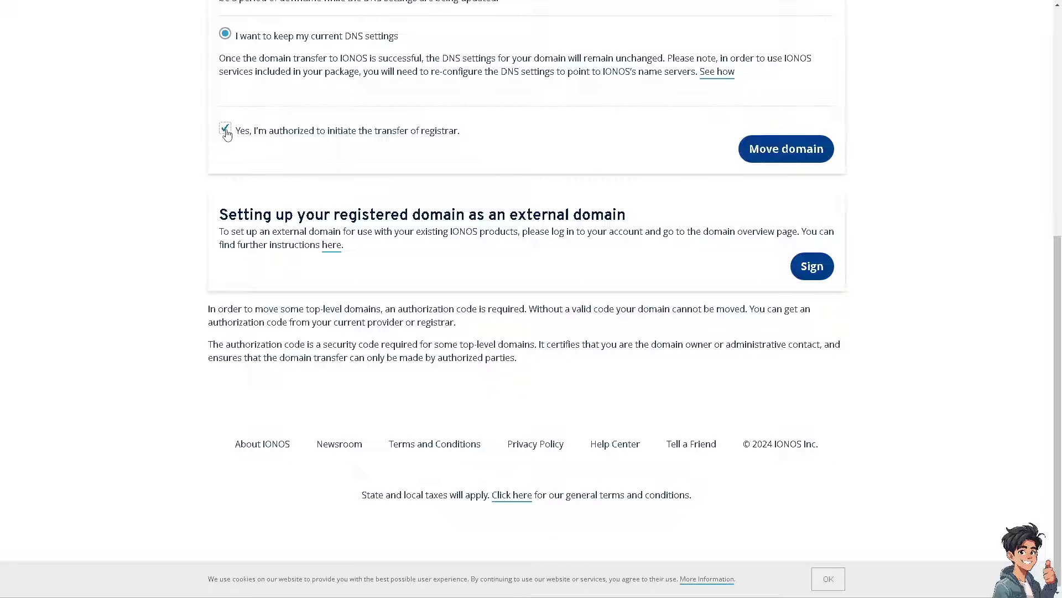
{"action": "left_click", "coordinate": [788, 154]}
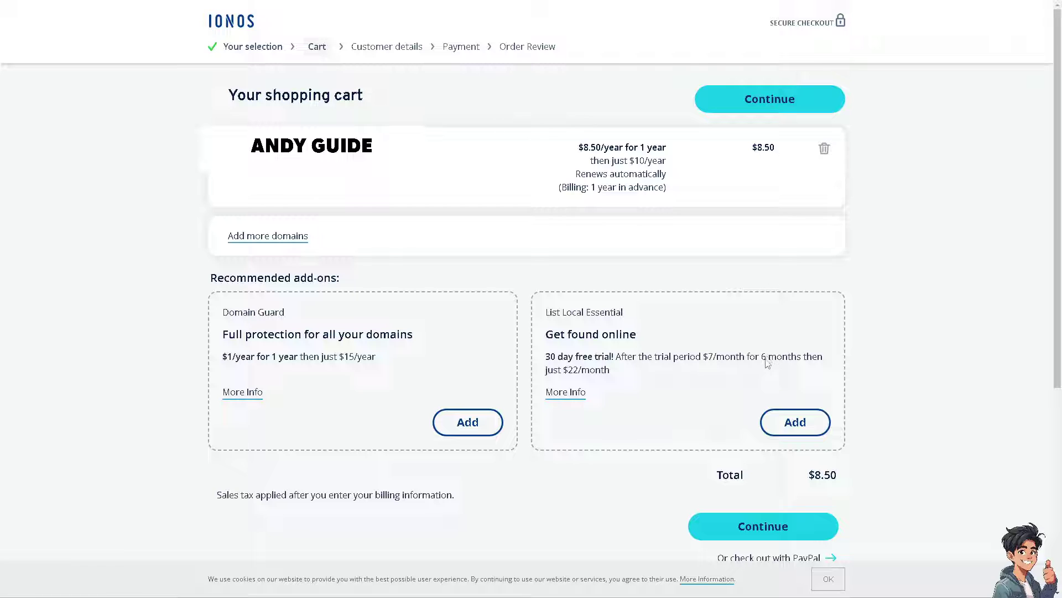
Accept the cookie banner with OK at the bottom of the shopping cart page
{"action": "left_click", "coordinate": [832, 579]}
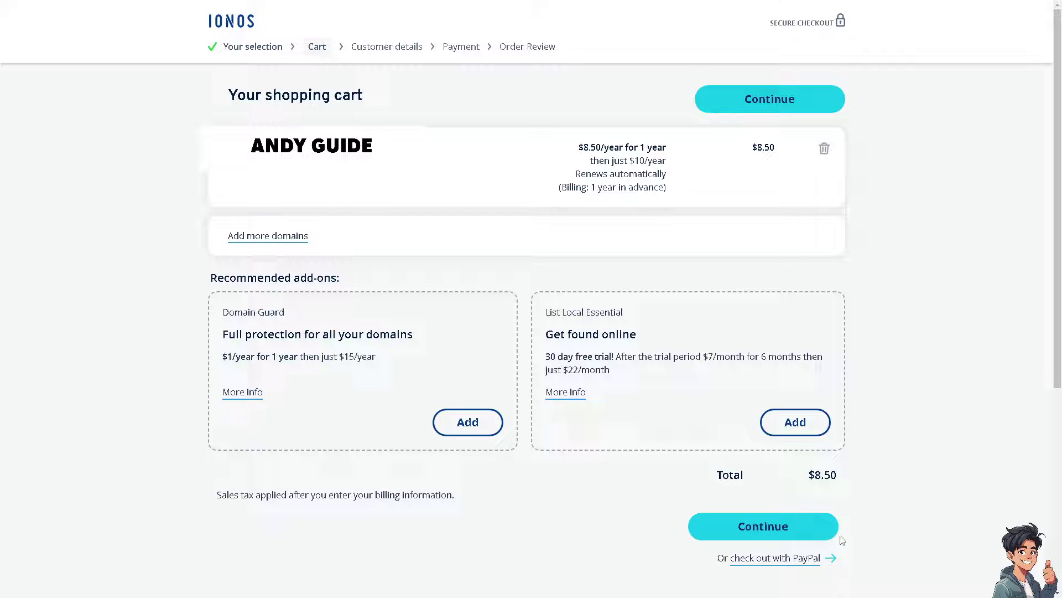